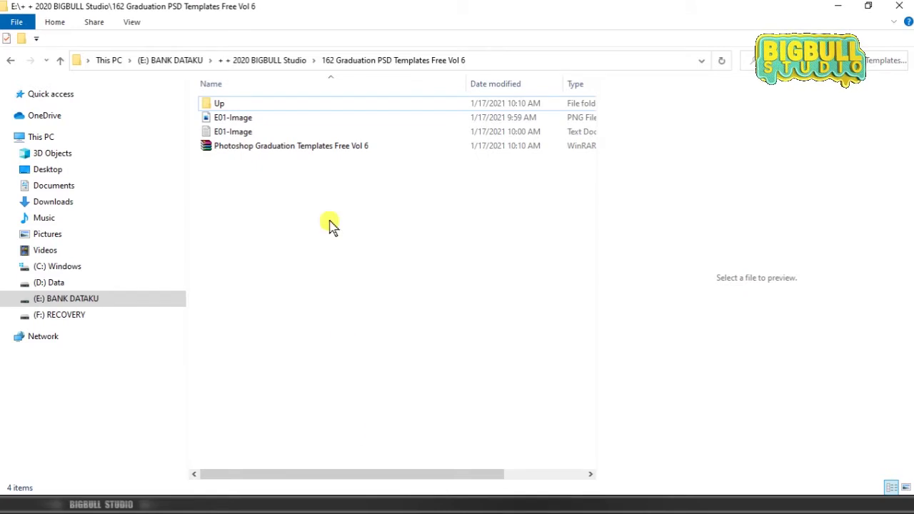
# Extract the graduation templates RAR archive into its current folder
pyautogui.click(333, 150)
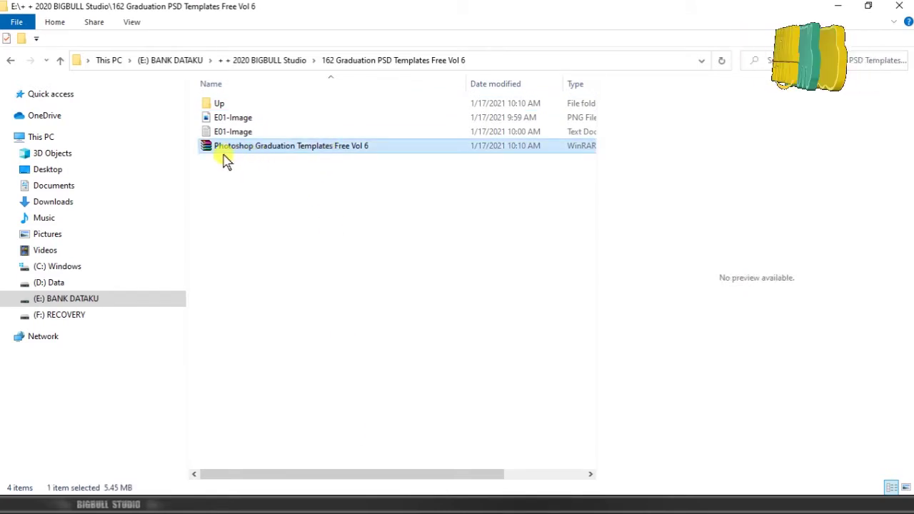
pyautogui.rightClick(395, 145)
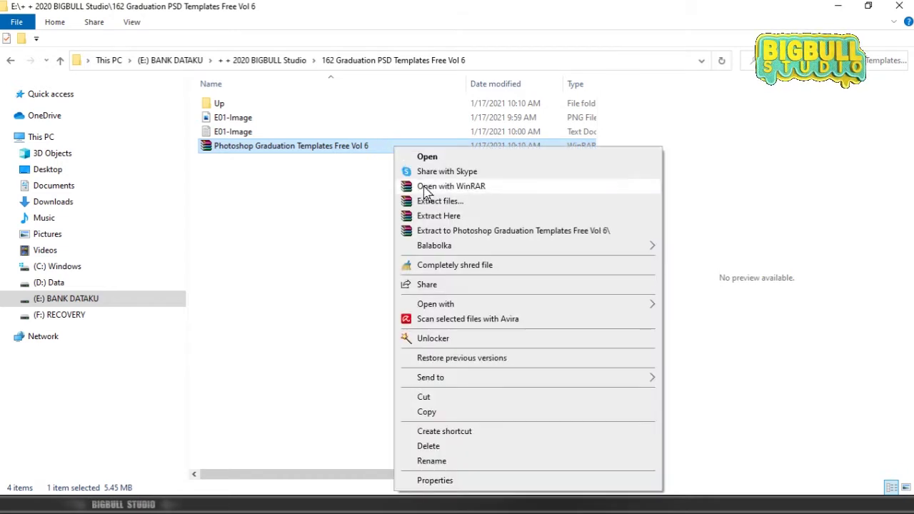
pyautogui.click(433, 216)
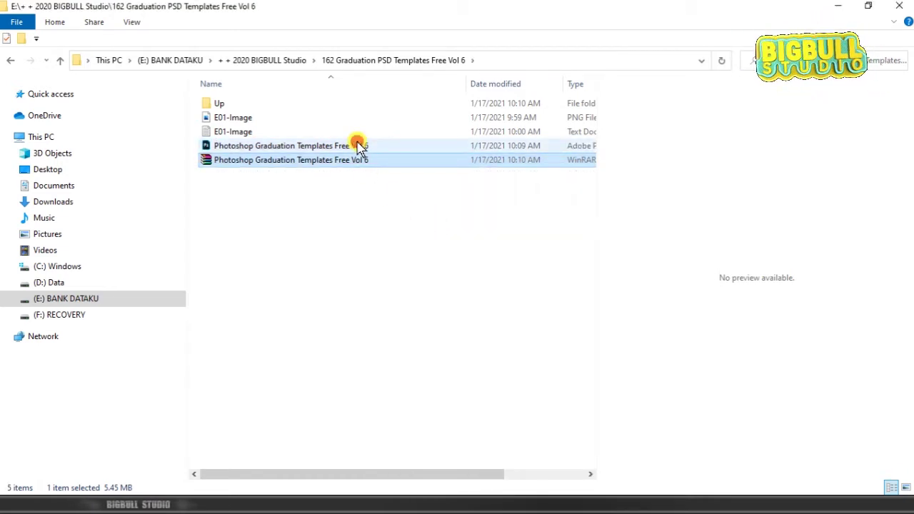
# Open the extracted Photoshop Graduation Templates Free Vol 6.psd in Photoshop
pyautogui.click(358, 146)
pyautogui.rightClick(357, 146)
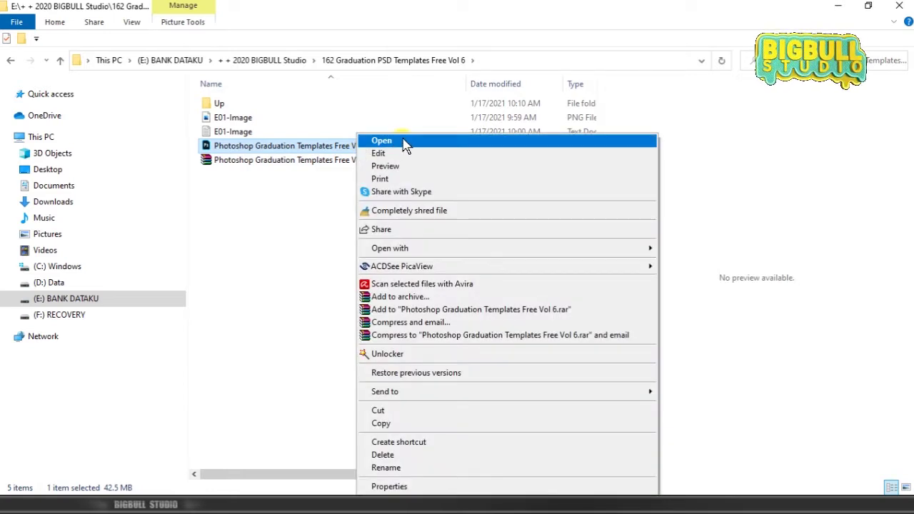
pyautogui.click(405, 142)
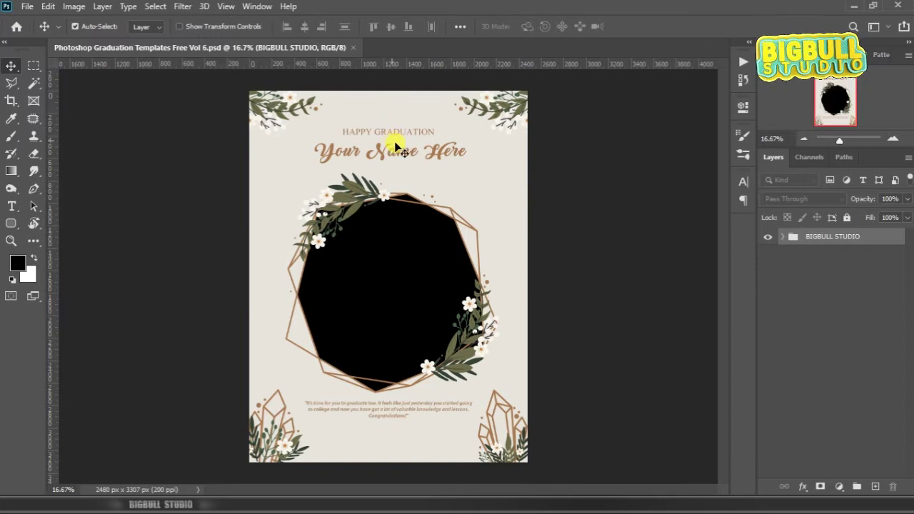
# Fit the poster on screen and expand the Main Design group to reveal Clip layer
pyautogui.press('z')
pyautogui.rightClick(492, 200)
pyautogui.click(518, 203)
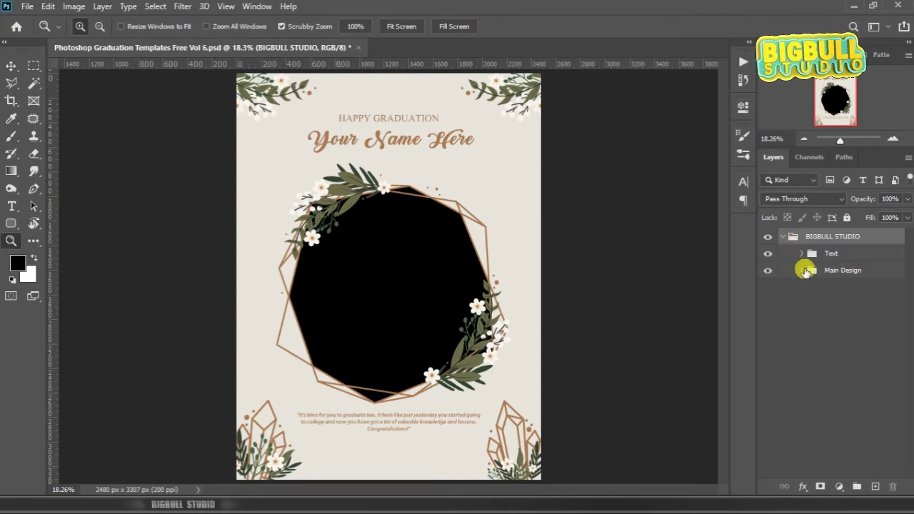
pyautogui.click(802, 255)
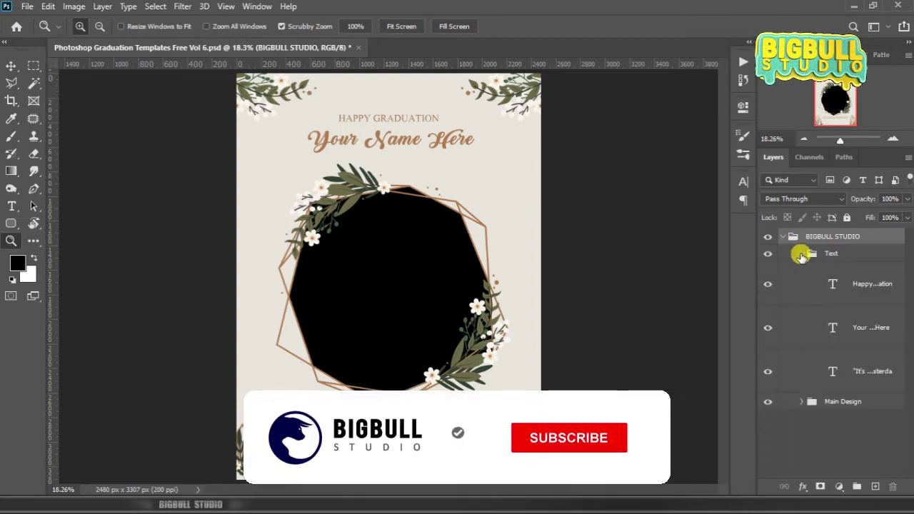
pyautogui.click(802, 255)
pyautogui.click(802, 270)
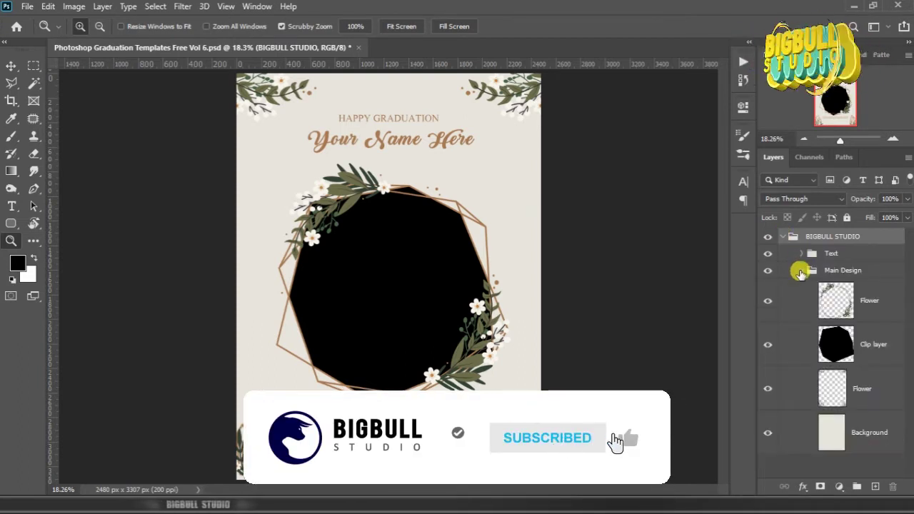
pyautogui.click(875, 343)
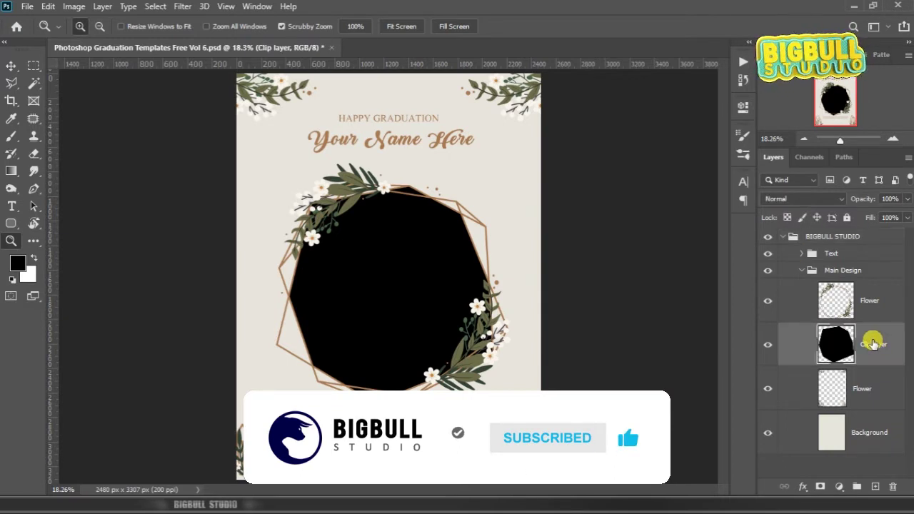
pyautogui.click(767, 347)
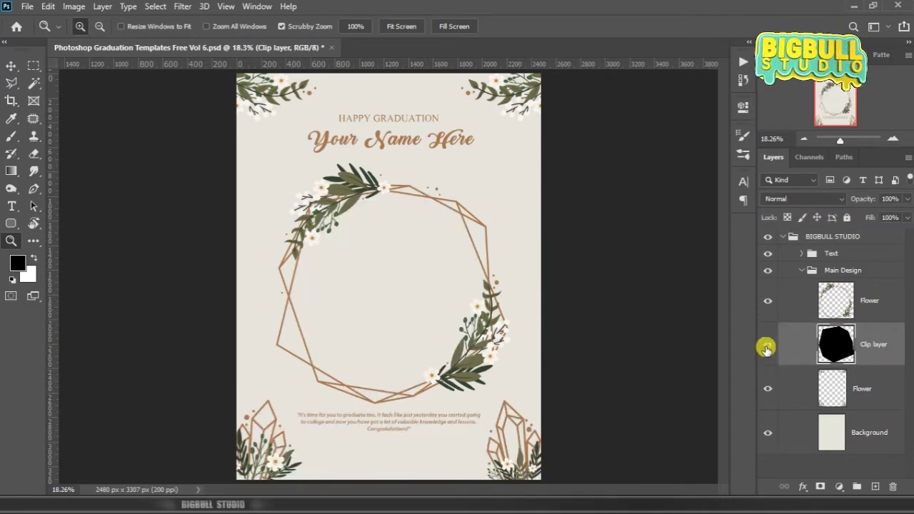
pyautogui.click(767, 347)
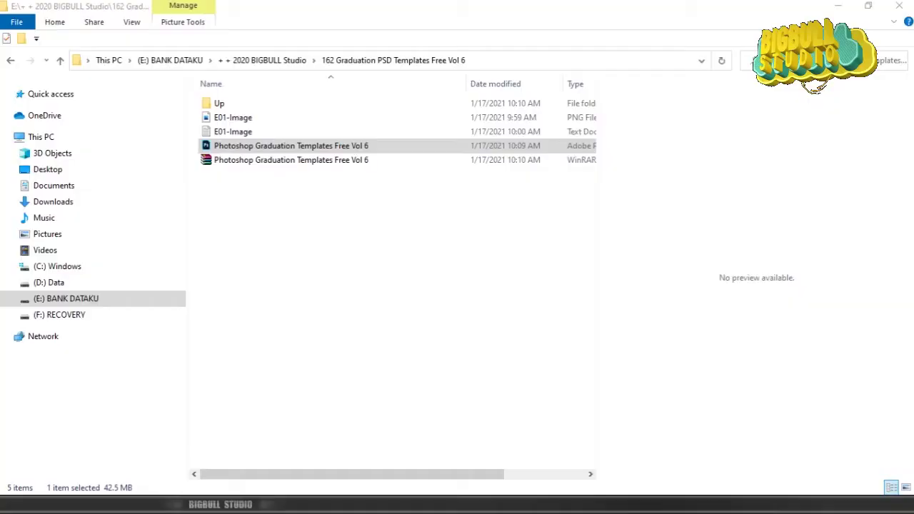
# Drag the E01-Image photo from File Explorer onto the poster as a new layer
pyautogui.click(245, 119)
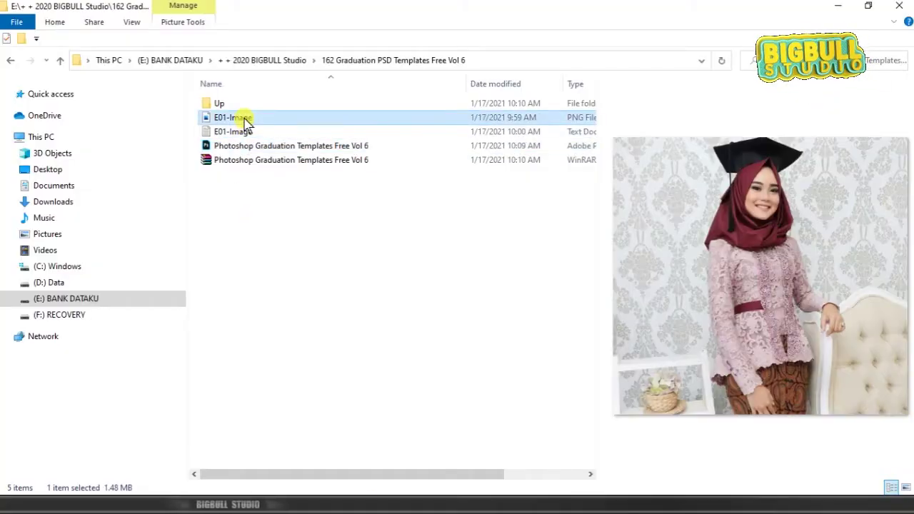
pyautogui.moveTo(245, 122); pyautogui.dragTo(261, 477)
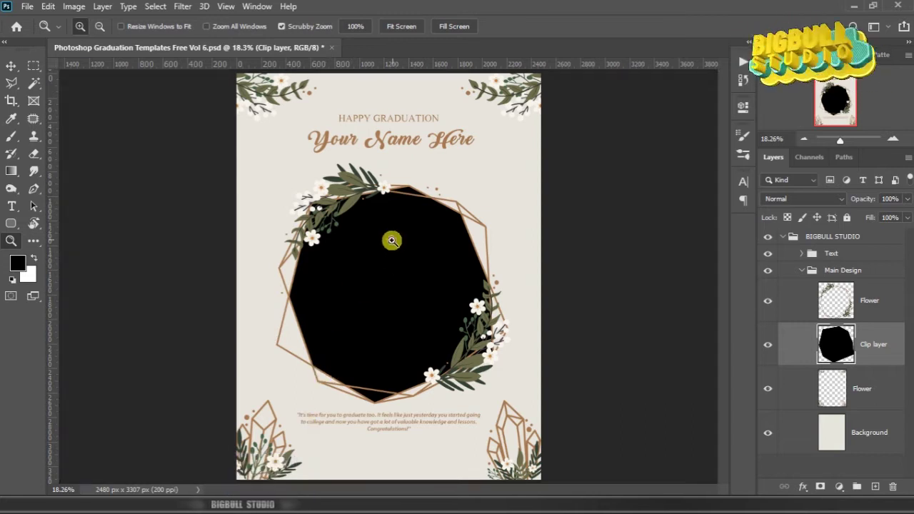
pyautogui.moveTo(261, 478); pyautogui.dragTo(392, 243)
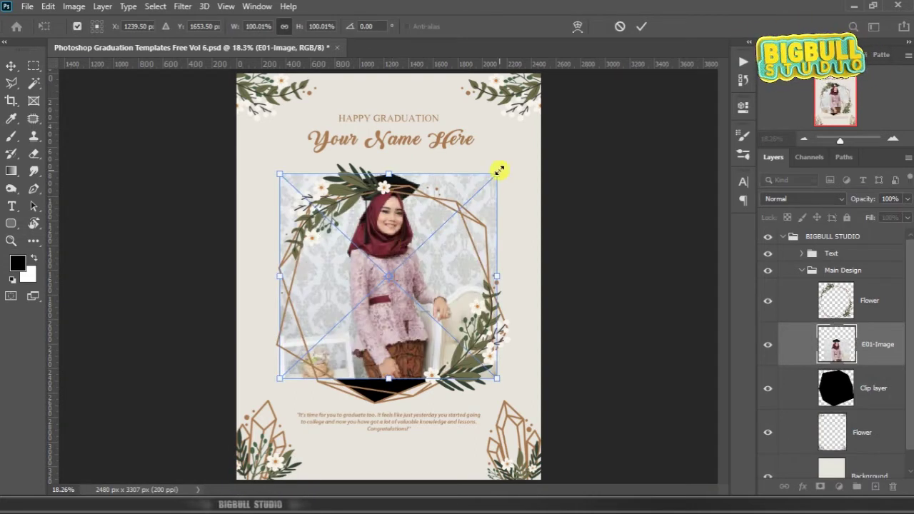
# Scale the E01-Image photo to about 141%, nudge it slightly down, and commit the transform
pyautogui.moveTo(500, 171); pyautogui.dragTo(525, 151)
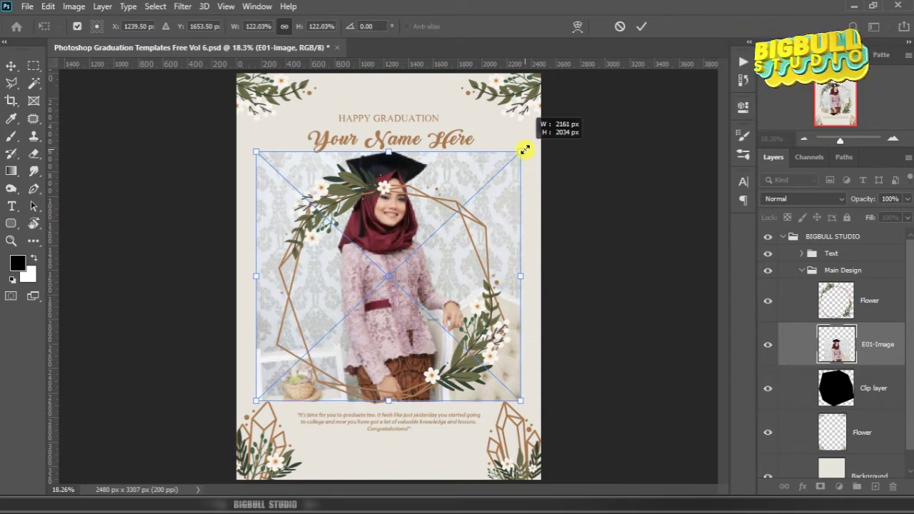
pyautogui.moveTo(524, 151); pyautogui.dragTo(526, 149)
pyautogui.moveTo(260, 398); pyautogui.dragTo(238, 422)
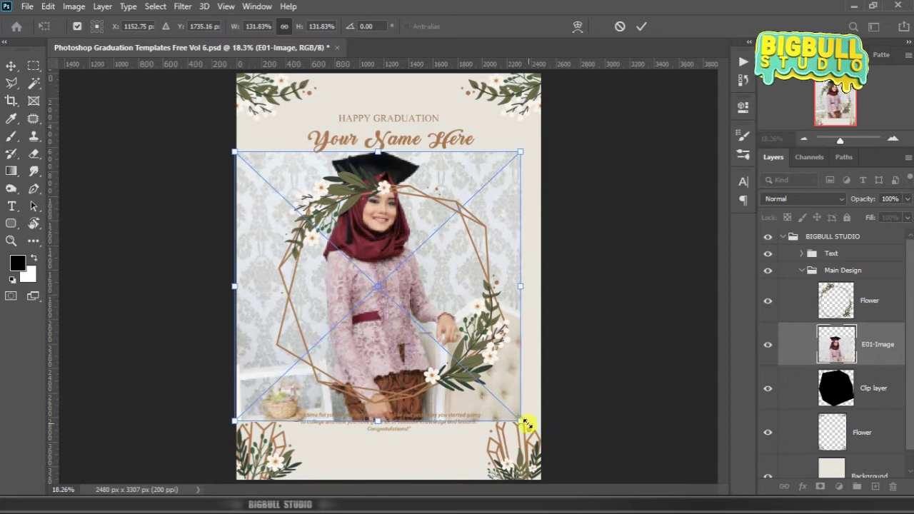
pyautogui.moveTo(520, 422); pyautogui.dragTo(549, 437)
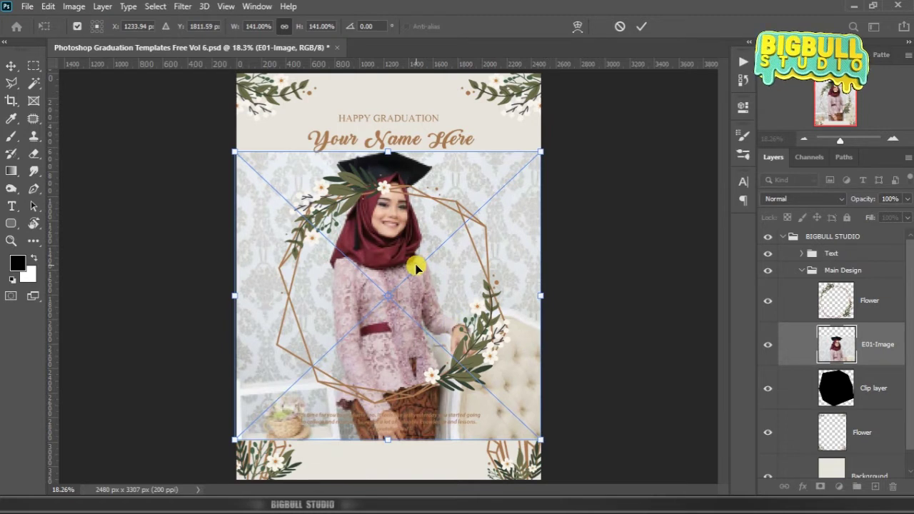
pyautogui.moveTo(416, 266); pyautogui.dragTo(416, 269)
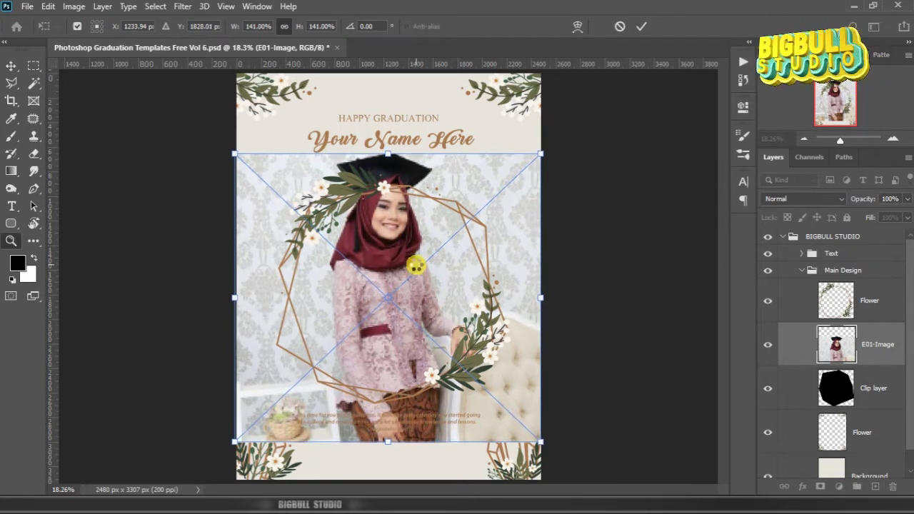
pyautogui.doubleClick(416, 266)
pyautogui.moveTo(368, 200)
pyautogui.mouseDown()
pyautogui.moveTo(402, 216)
pyautogui.moveTo(405, 186)
pyautogui.mouseUp()
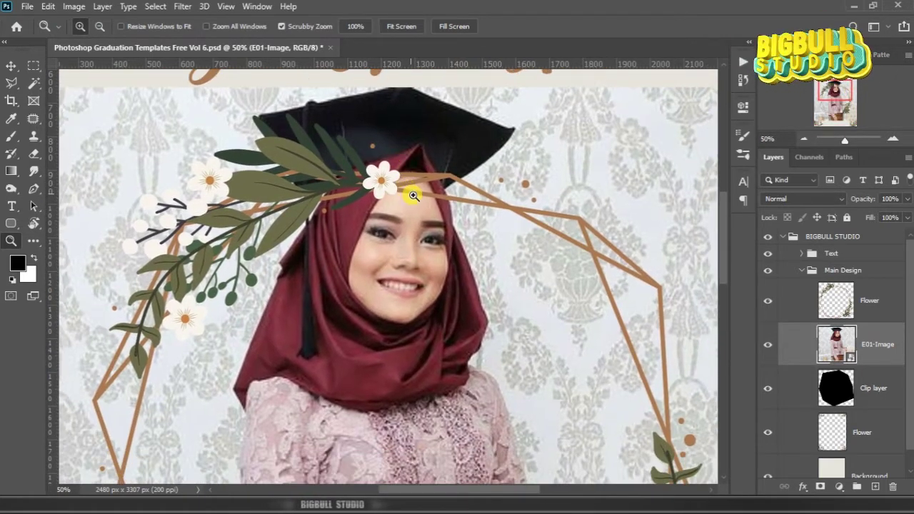
# Fit the poster on screen and hide the top Flower layer with the hexagon frame
pyautogui.rightClick(431, 209)
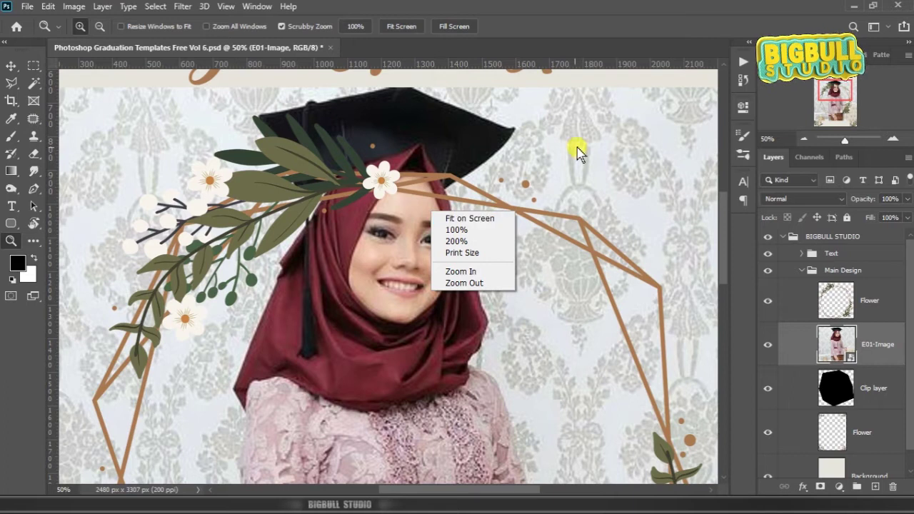
pyautogui.click(498, 220)
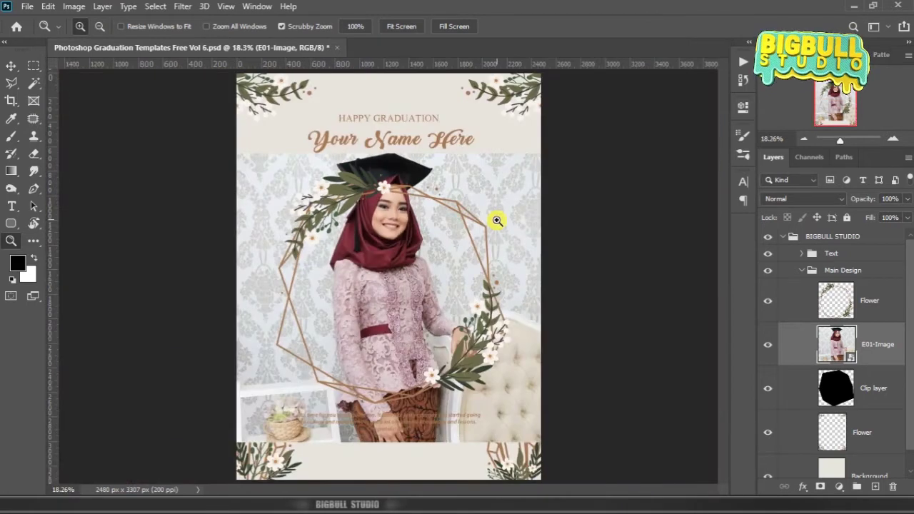
pyautogui.click(767, 301)
pyautogui.click(767, 301)
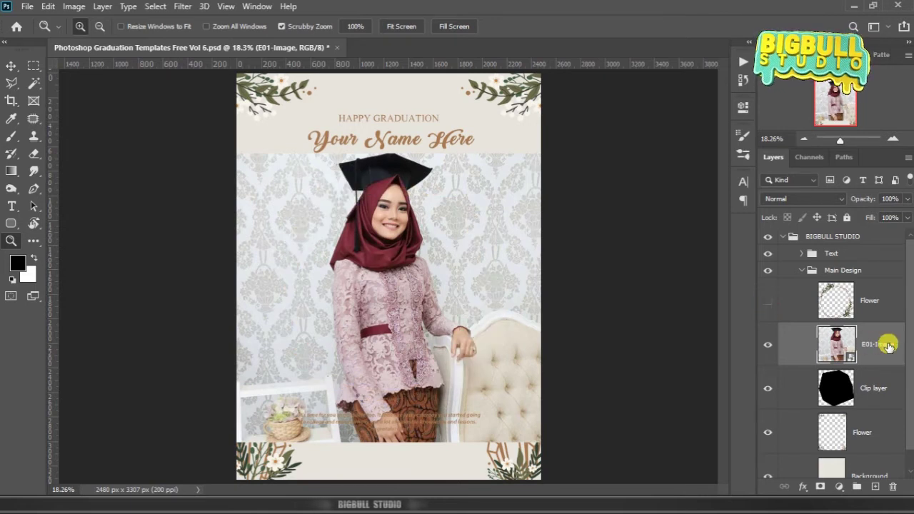
# Select the student with Select Subject, then subtract a rectangle over her torso
pyautogui.click(34, 84)
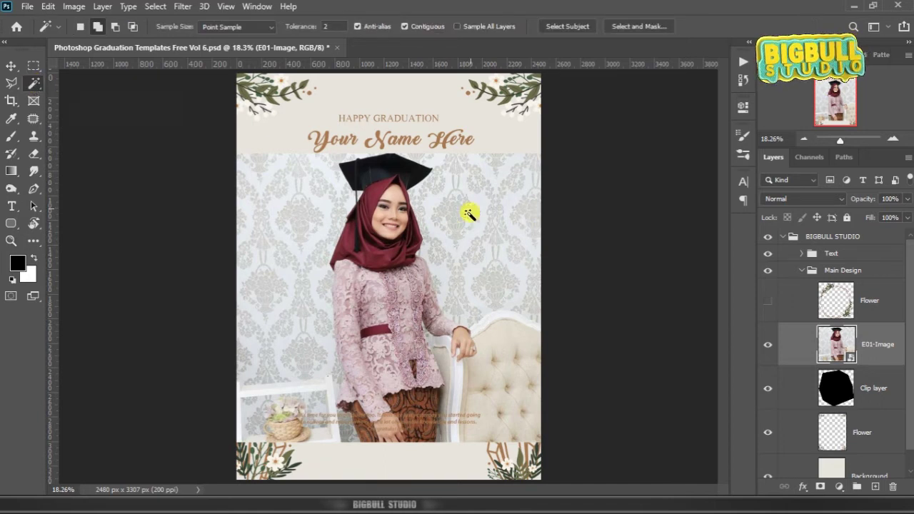
pyautogui.click(566, 26)
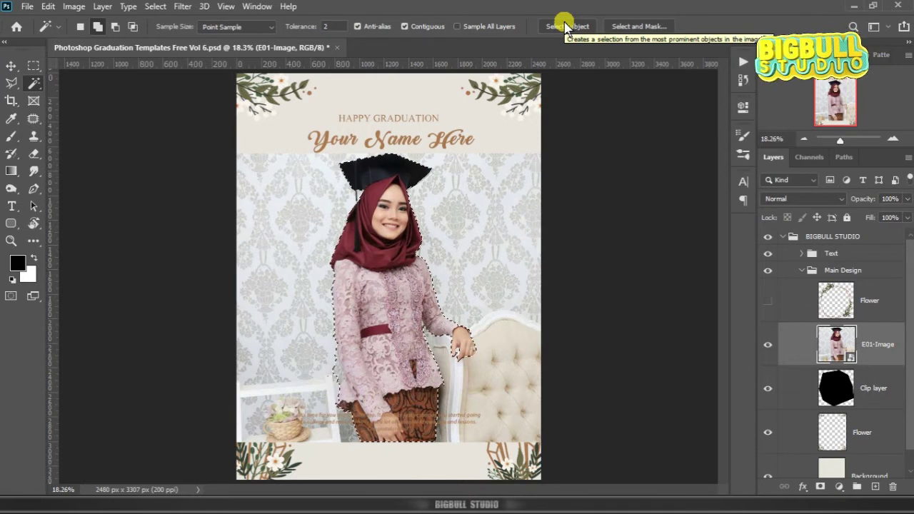
pyautogui.click(33, 66)
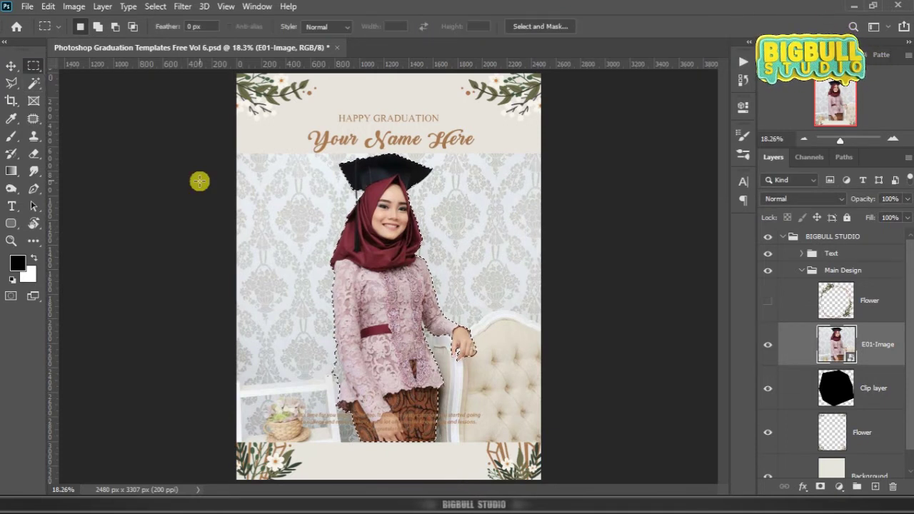
pyautogui.click(114, 26)
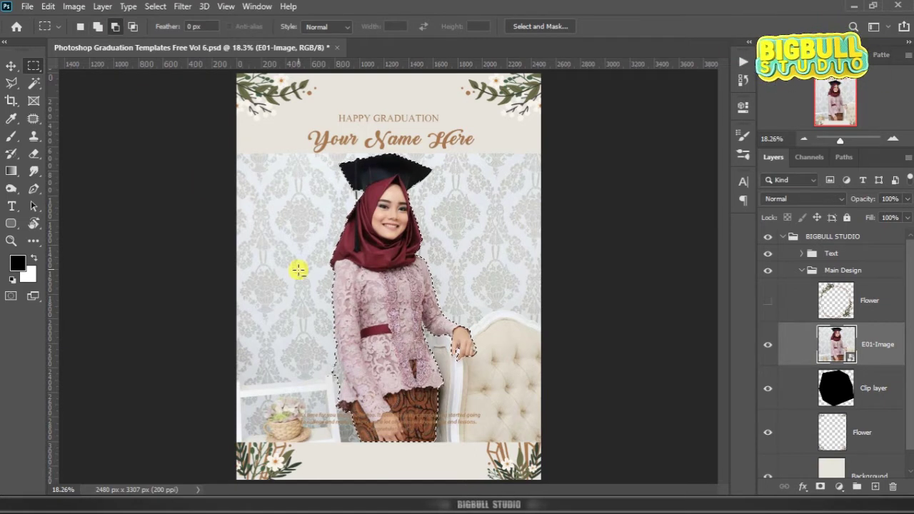
pyautogui.moveTo(292, 271); pyautogui.dragTo(528, 468)
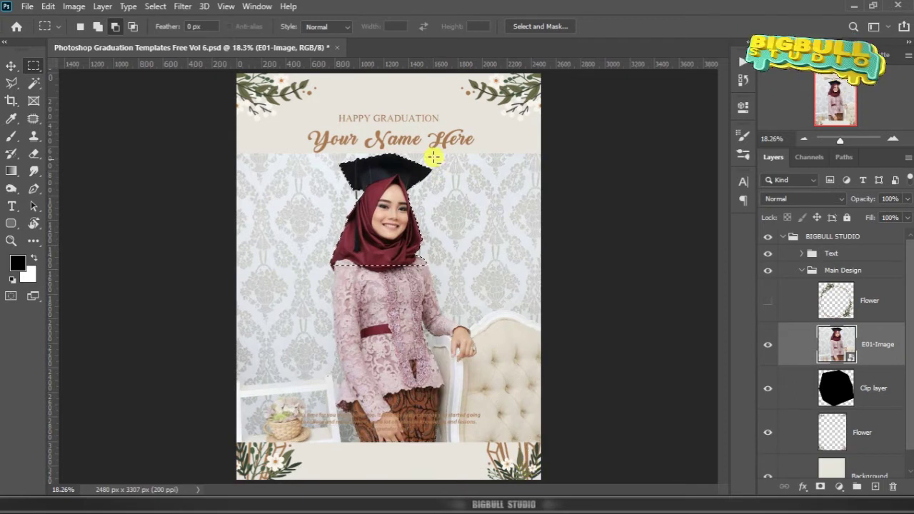
# Copy the selected head and cap to Layer 1 and hide the E01-Image photo
pyautogui.rightClick(428, 208)
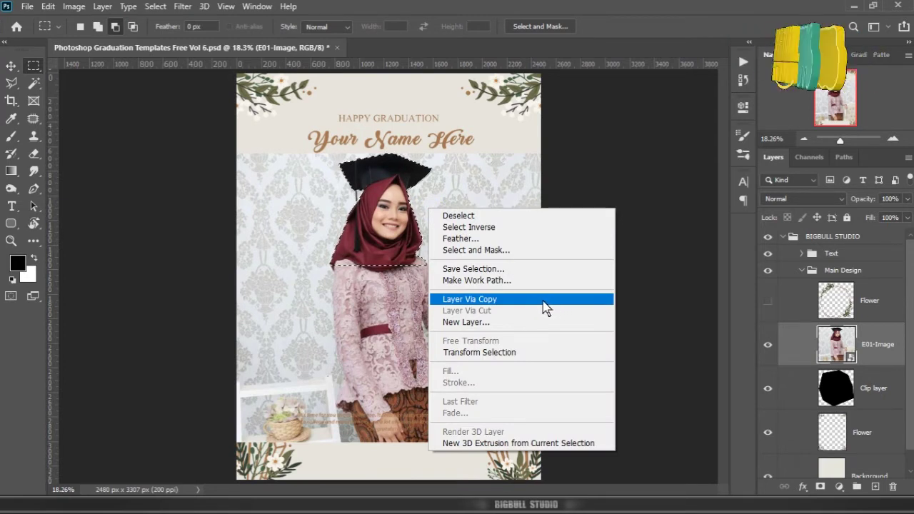
pyautogui.click(537, 306)
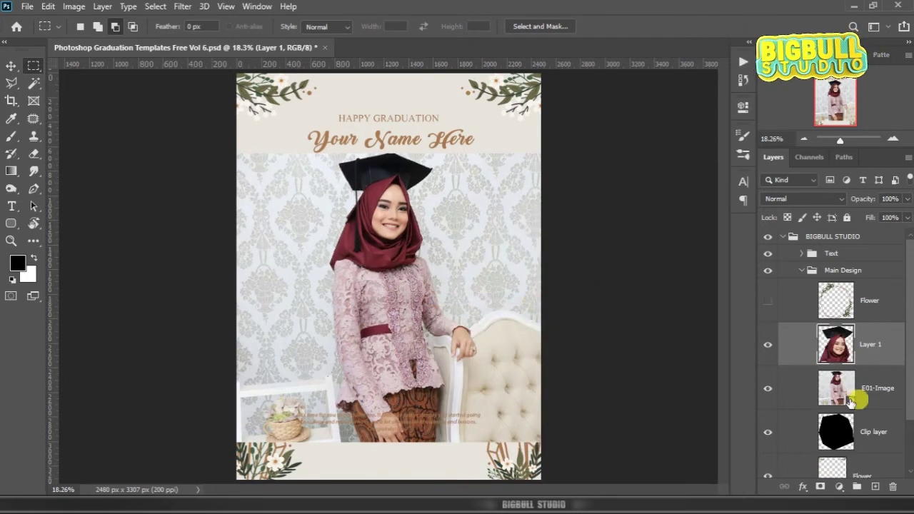
pyautogui.click(767, 391)
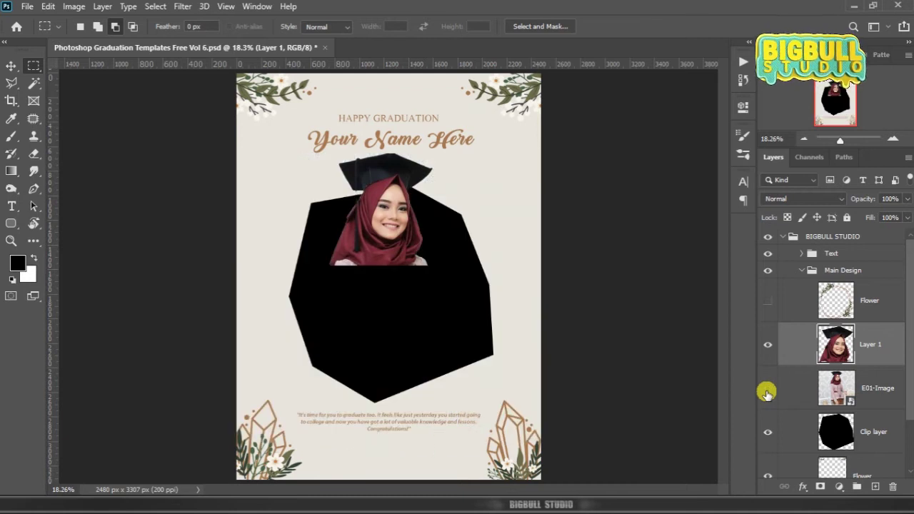
pyautogui.click(766, 347)
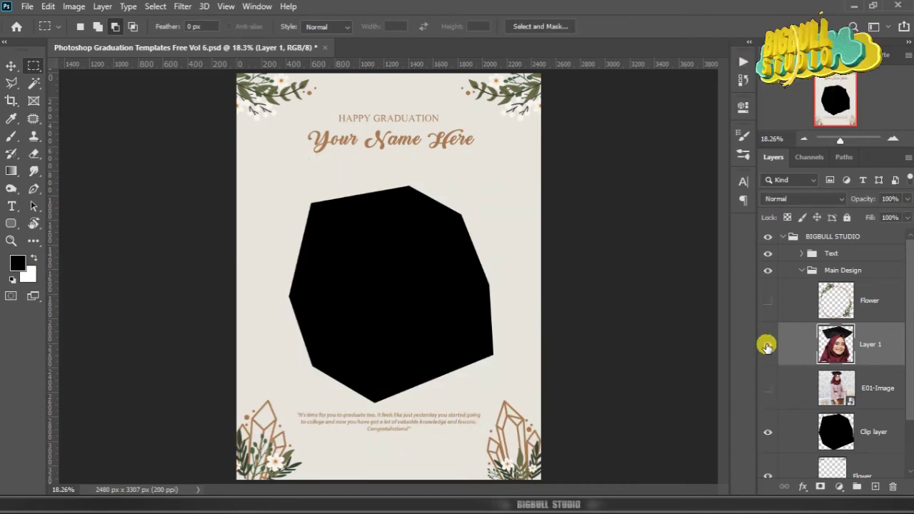
pyautogui.click(768, 347)
pyautogui.click(769, 389)
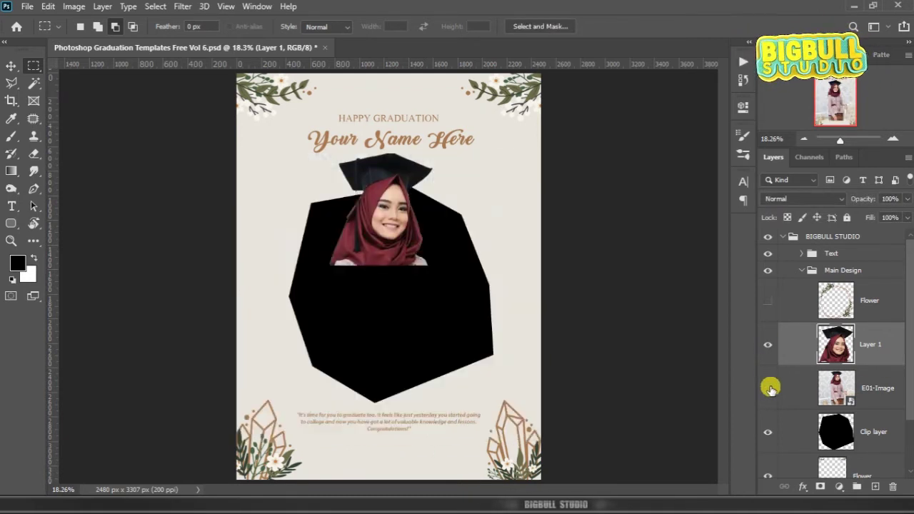
# Turn the Flower layer's hexagon frame back on
pyautogui.click(766, 301)
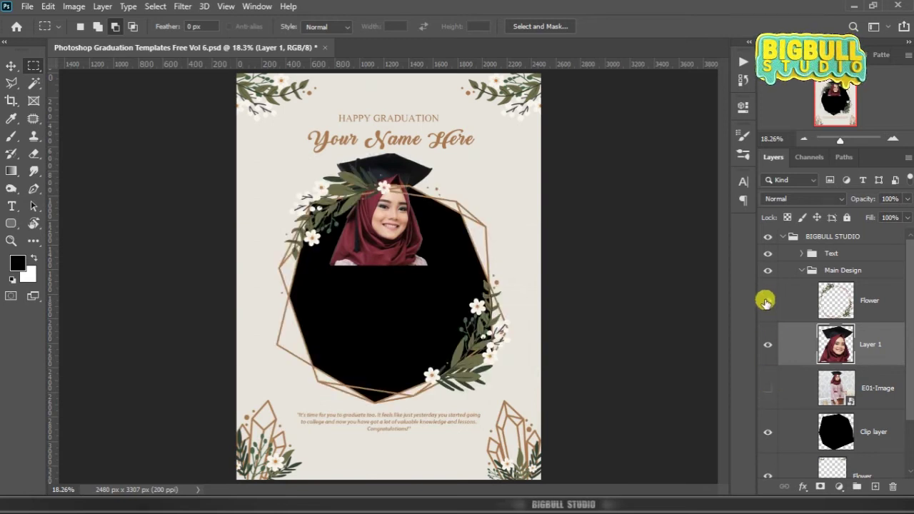
pyautogui.click(766, 302)
pyautogui.click(766, 302)
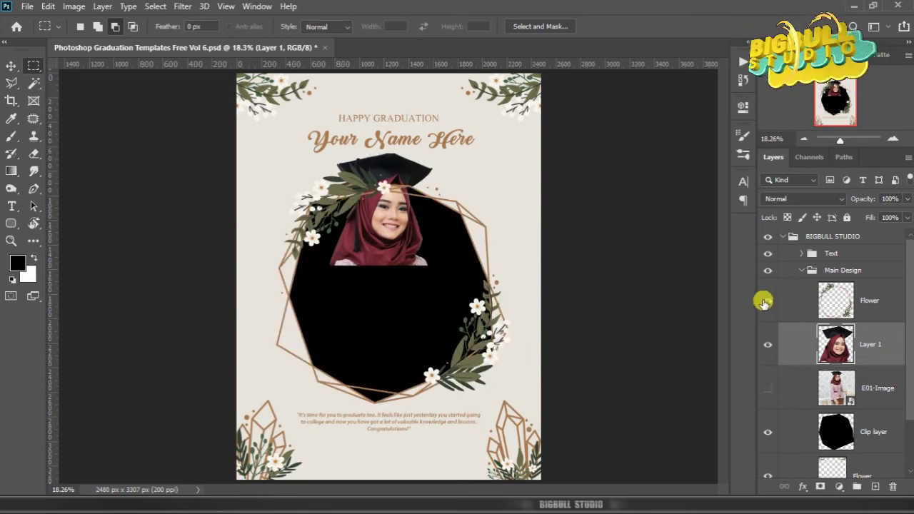
# Move Layer 1 above the Flower layer and make E01-Image visible again
pyautogui.moveTo(883, 345); pyautogui.dragTo(884, 300)
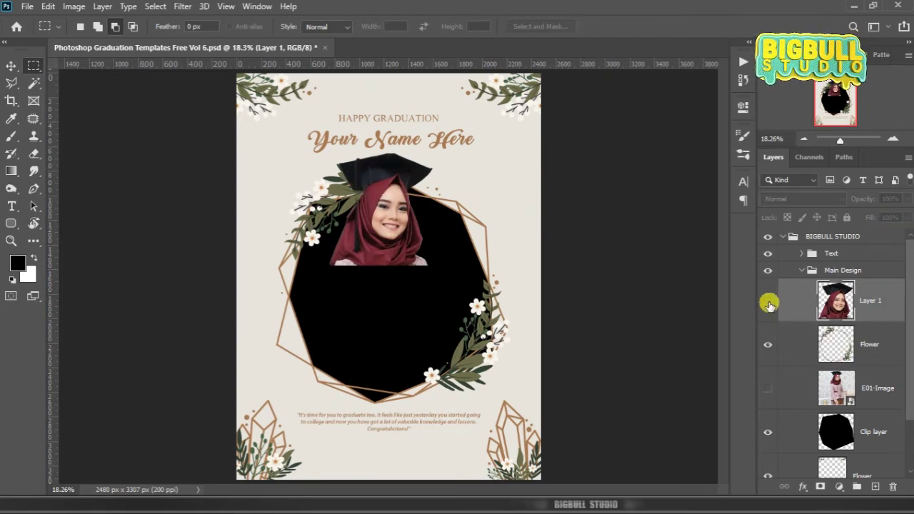
pyautogui.click(768, 301)
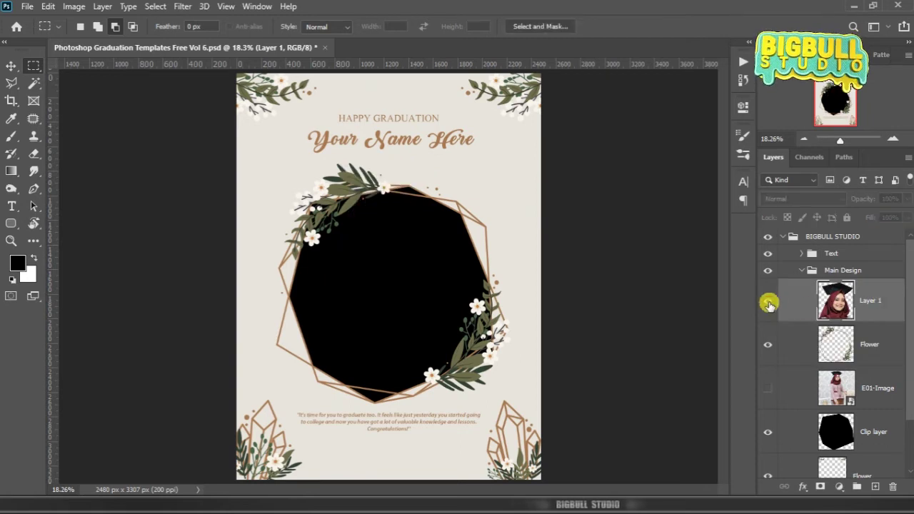
pyautogui.click(767, 388)
pyautogui.click(767, 388)
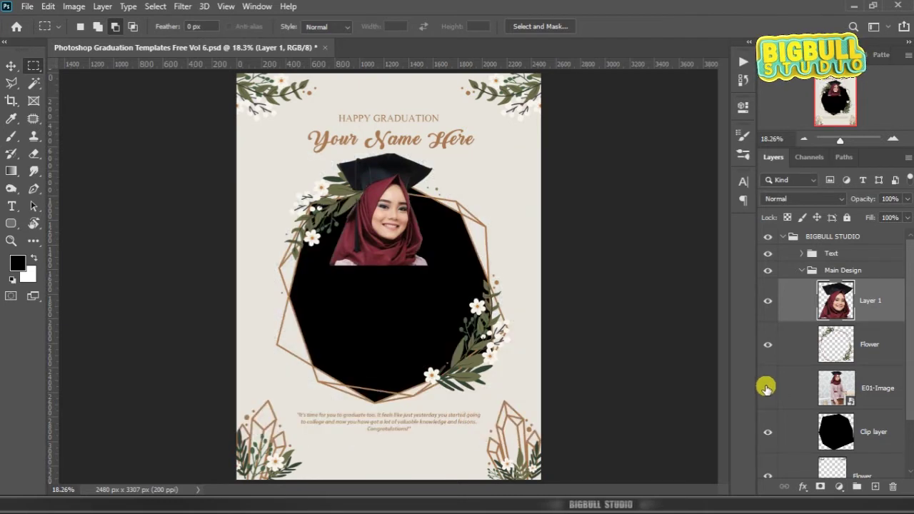
pyautogui.click(767, 388)
# Clip the E01-Image photo to Clip layer as a clipping mask
pyautogui.click(870, 400)
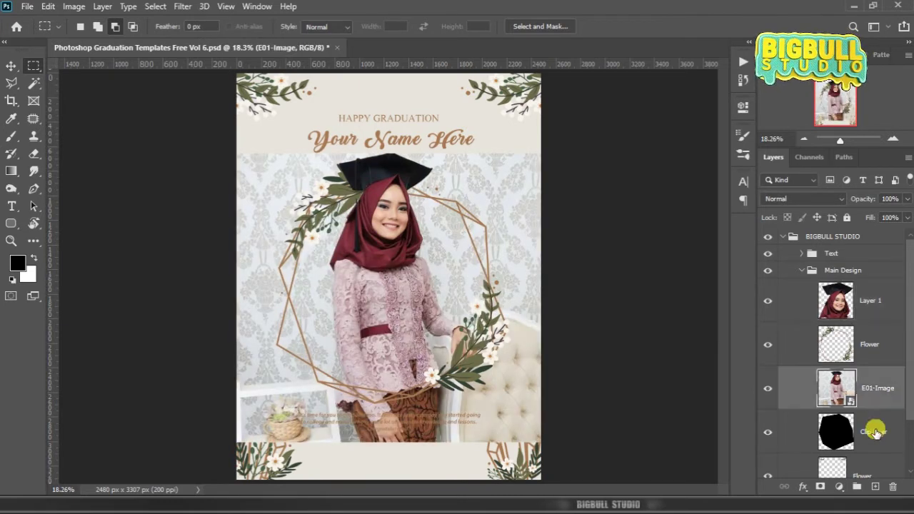
pyautogui.keyDown('shift'); pyautogui.click(879, 443); pyautogui.keyUp('shift')
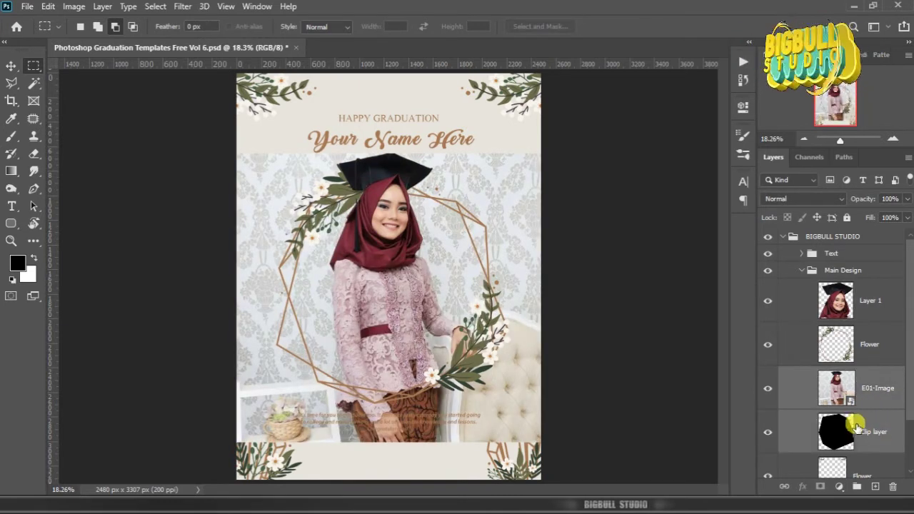
pyautogui.click(876, 399)
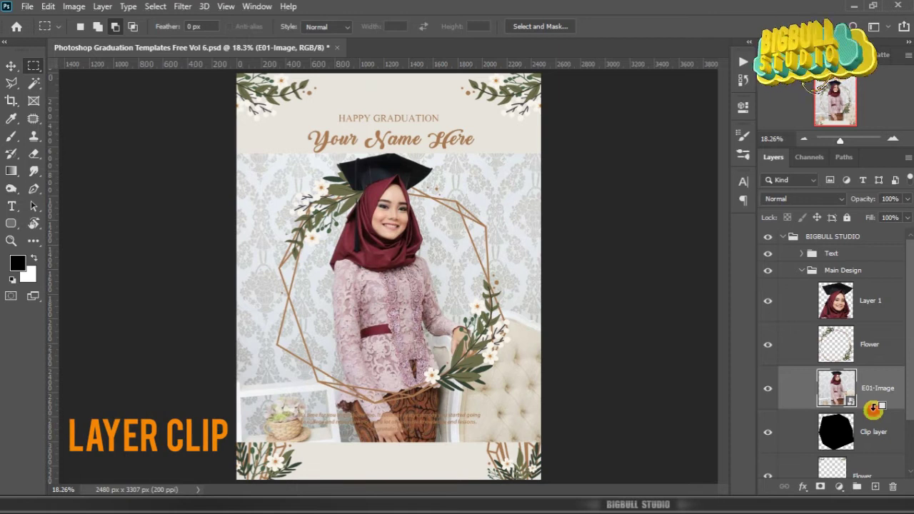
pyautogui.keyDown('alt'); pyautogui.click(873, 407); pyautogui.keyUp('alt')
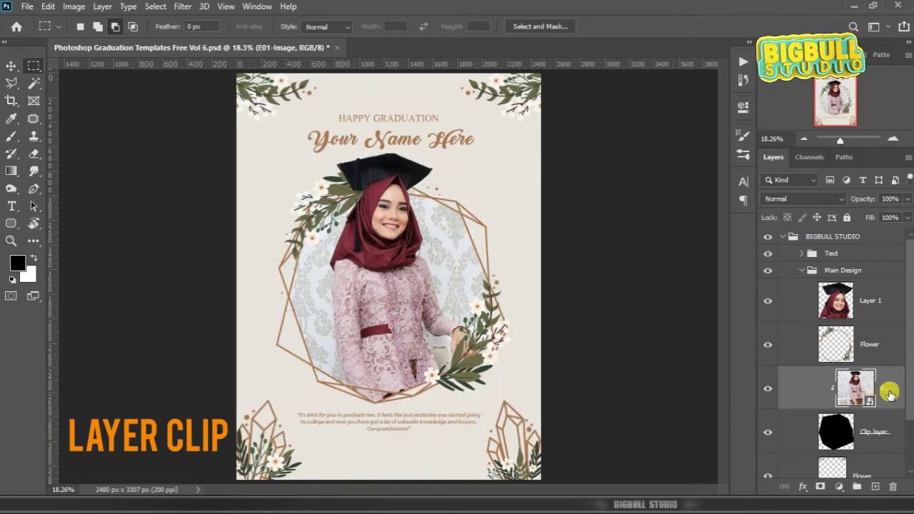
# Replace the Your Name Here text with the student's full name and degree
pyautogui.click(802, 253)
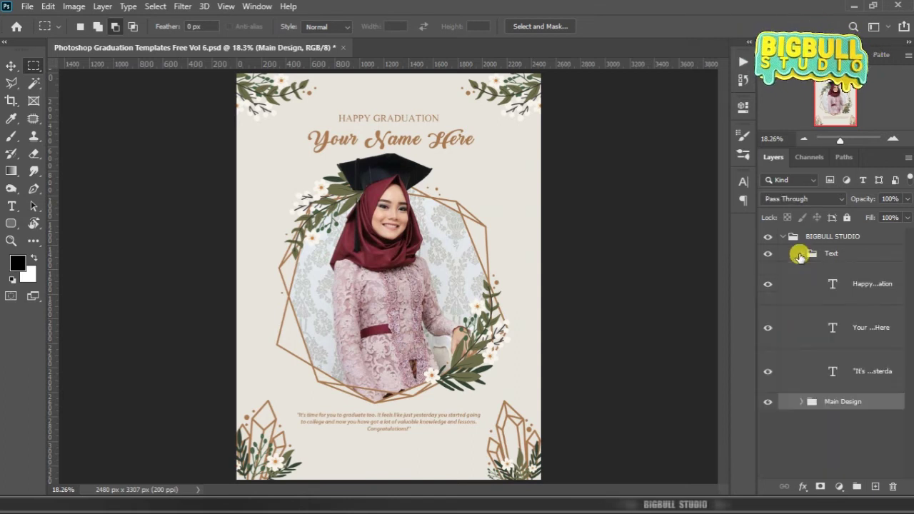
pyautogui.click(831, 330)
pyautogui.doubleClick(831, 330)
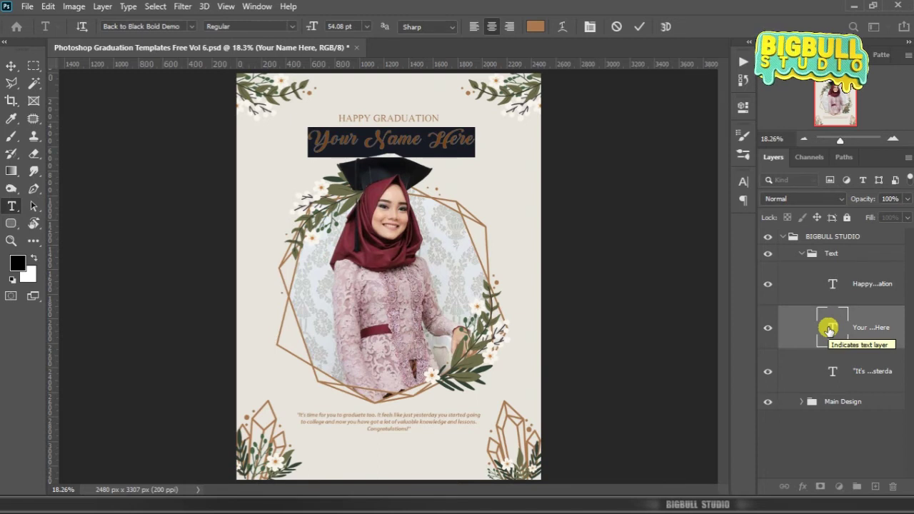
pyautogui.write('A')
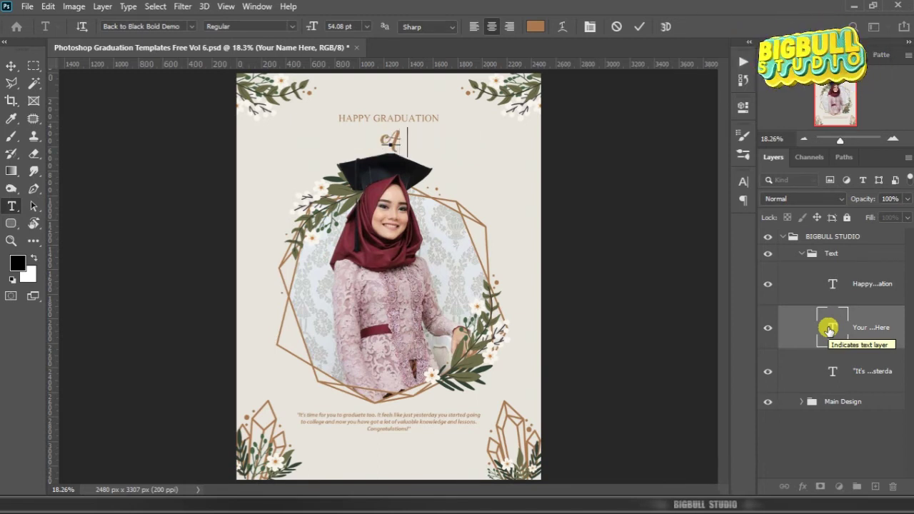
pyautogui.write('melia')
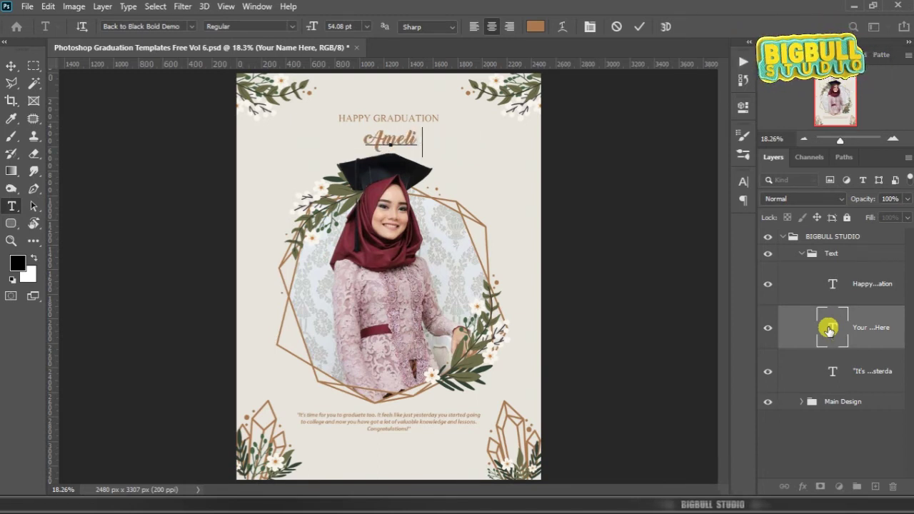
pyautogui.write(' Pu')
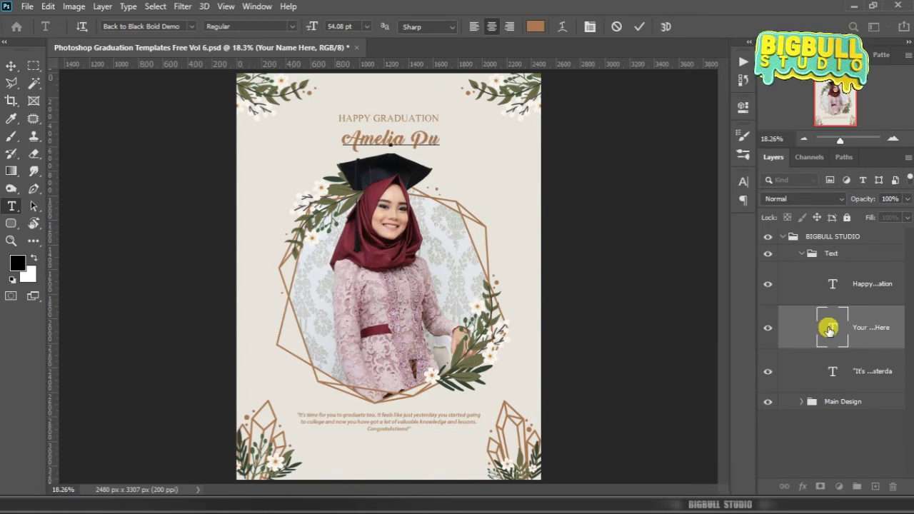
pyautogui.write('tri ')
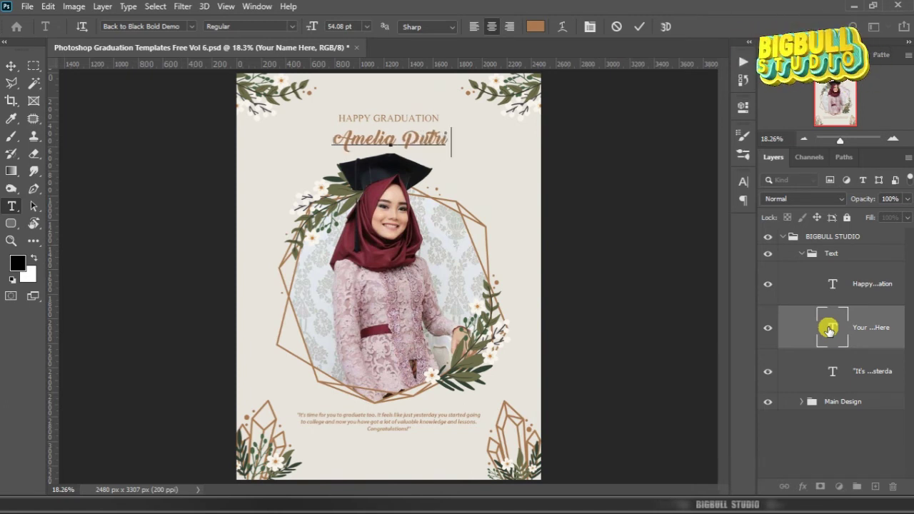
pyautogui.write('S')
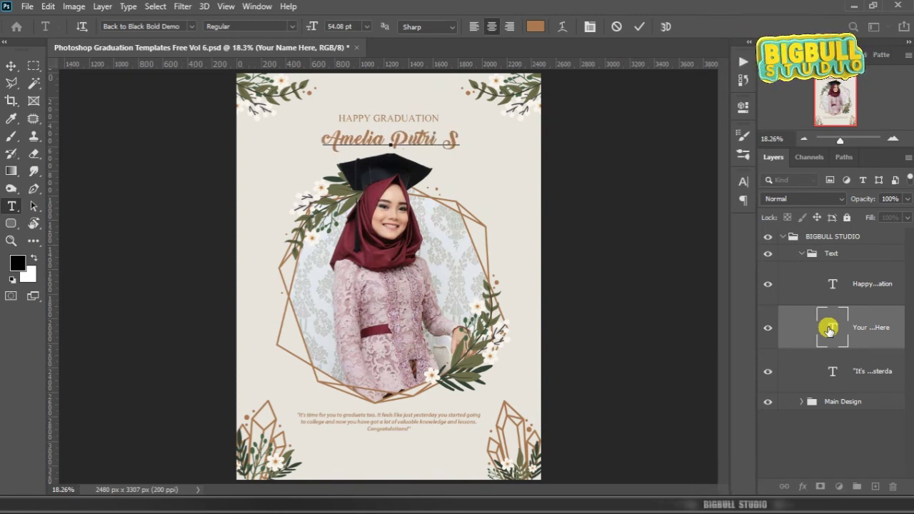
pyautogui.write('.E')
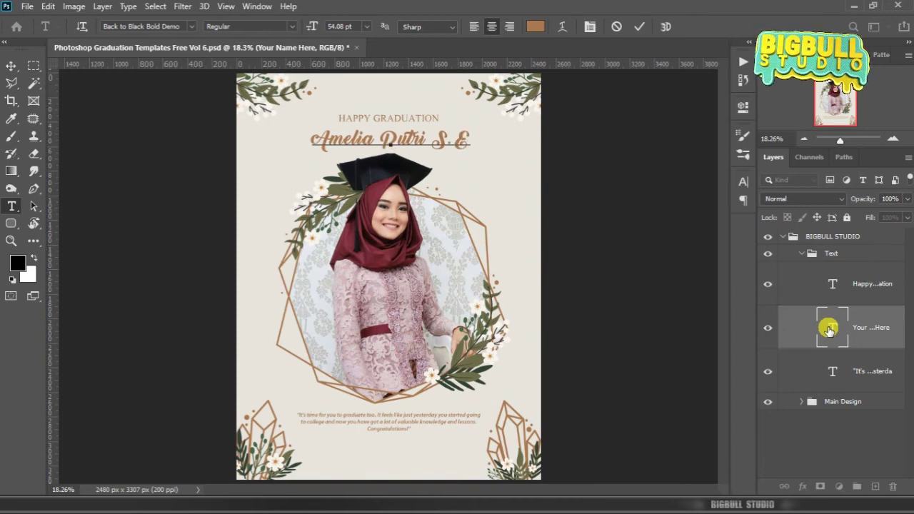
pyautogui.click(829, 330)
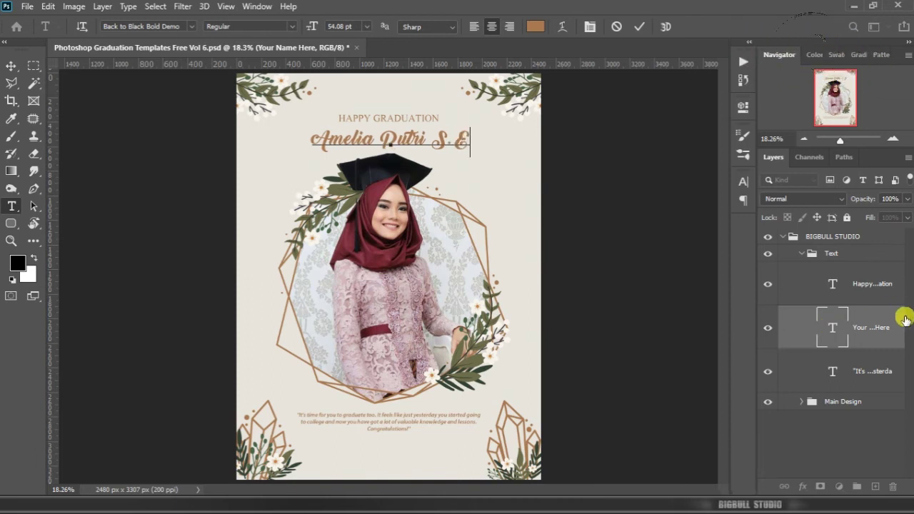
pyautogui.click(878, 329)
# Collapse the Text and BIGBULL STUDIO groups and clear the layer selection
pyautogui.press('m')
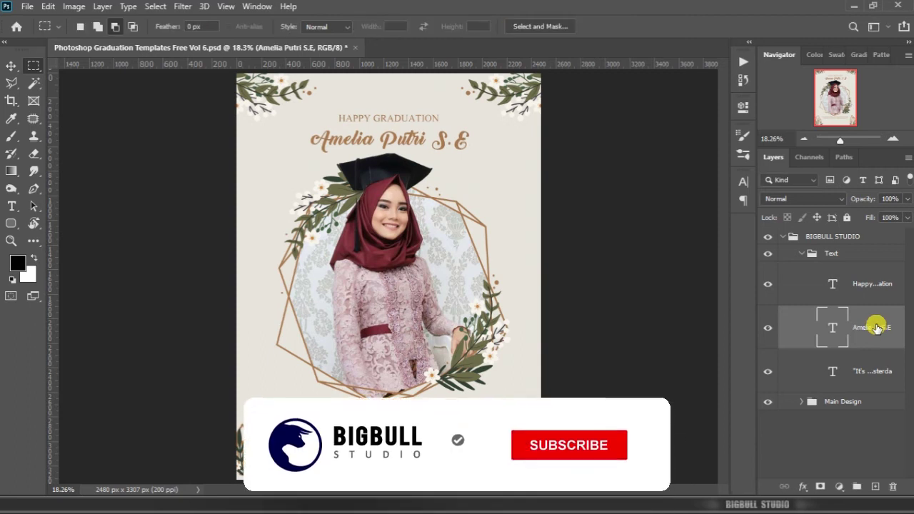
pyautogui.click(802, 257)
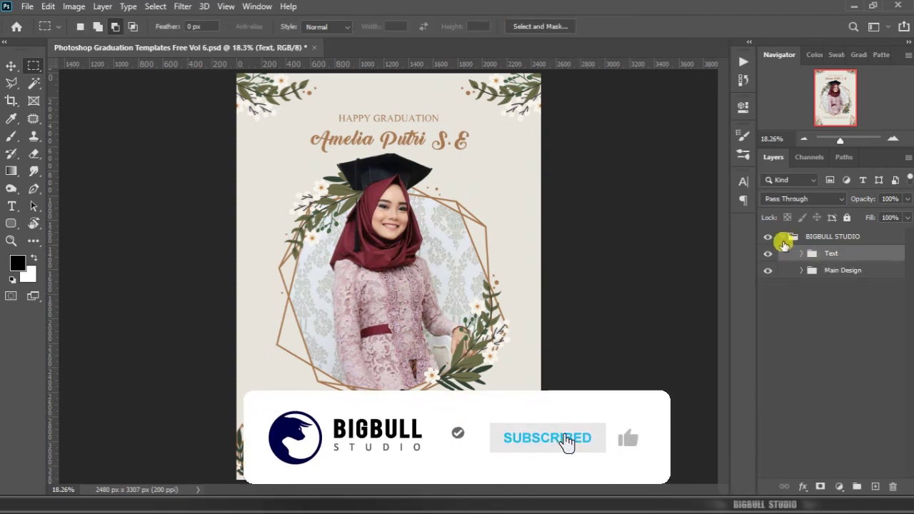
pyautogui.click(783, 238)
pyautogui.click(851, 319)
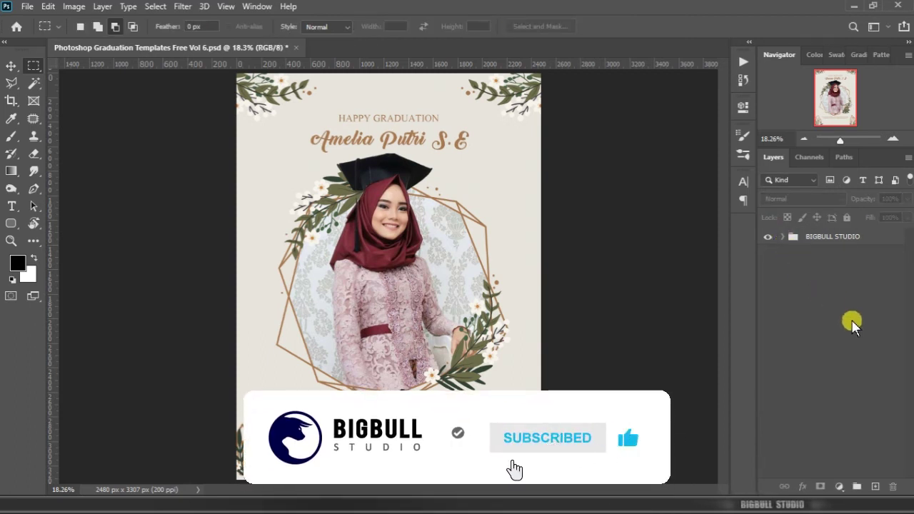